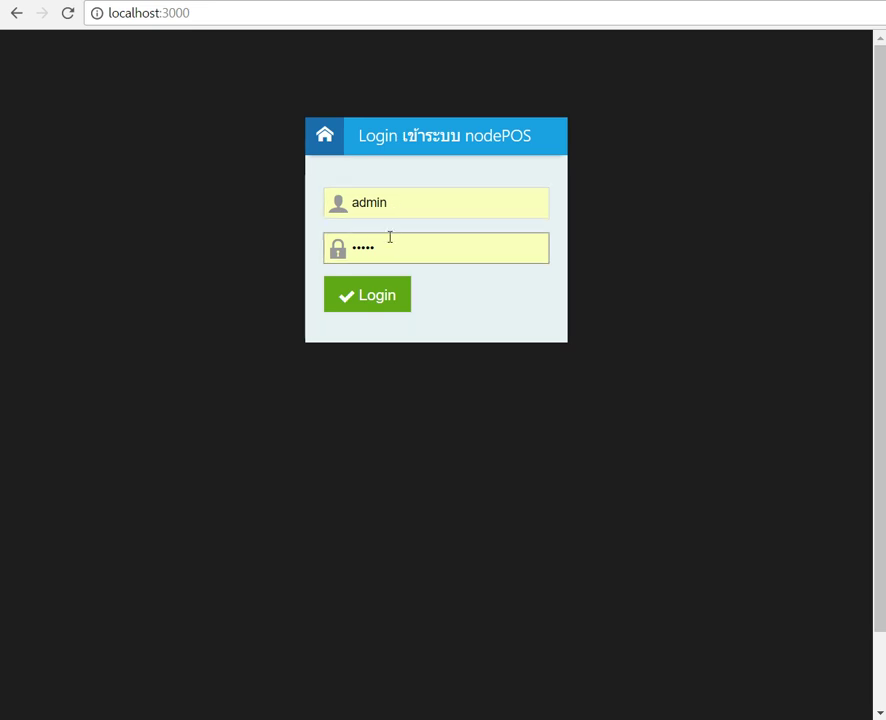
# Log in with the prefilled admin credentials and open the store information (ข้อมูลร้าน) page at its name field
pyautogui.click(380, 298)
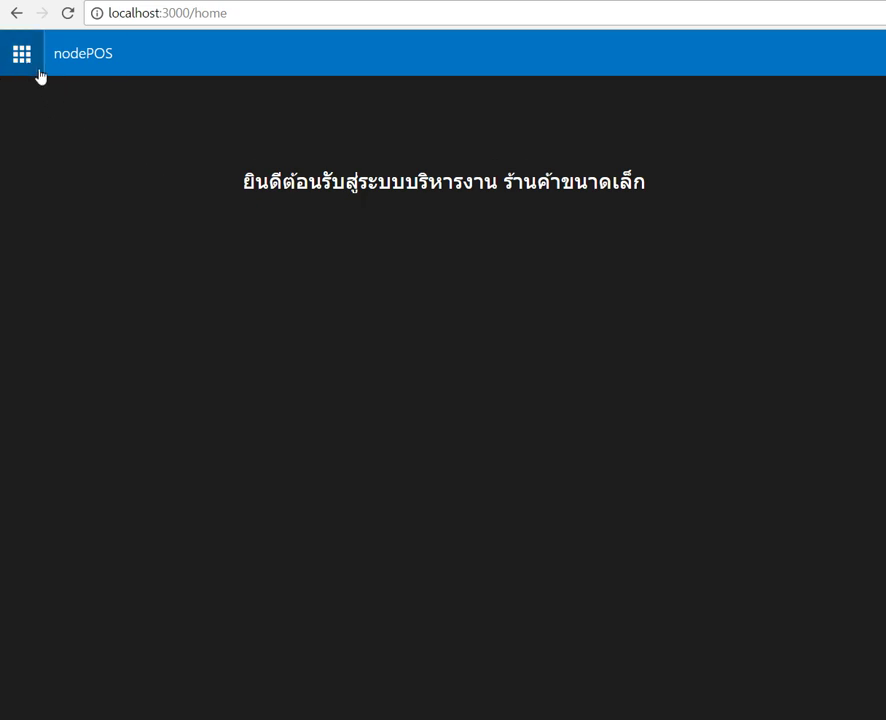
pyautogui.click(24, 58)
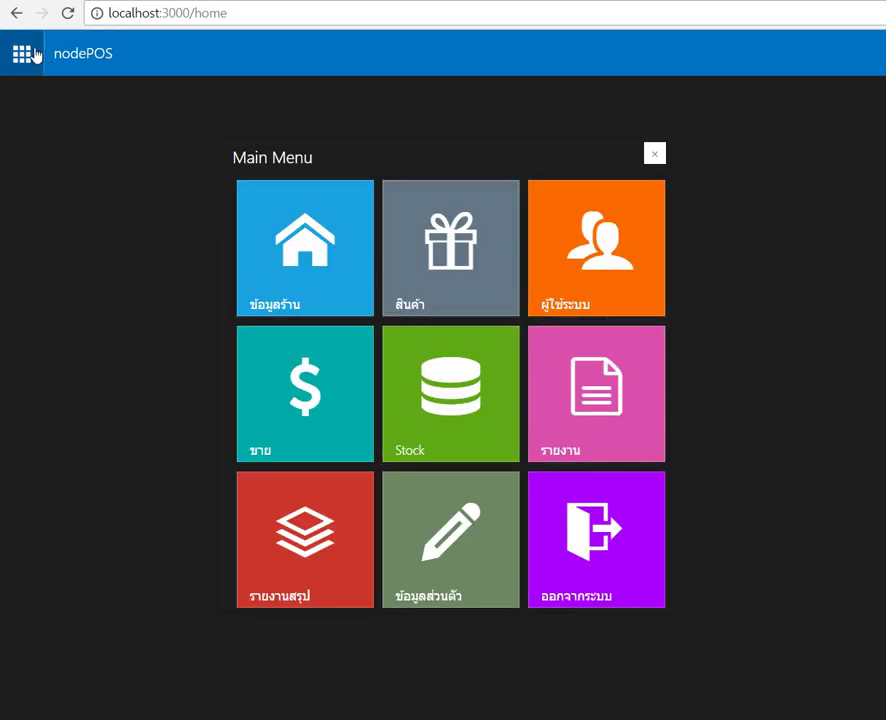
pyautogui.click(318, 246)
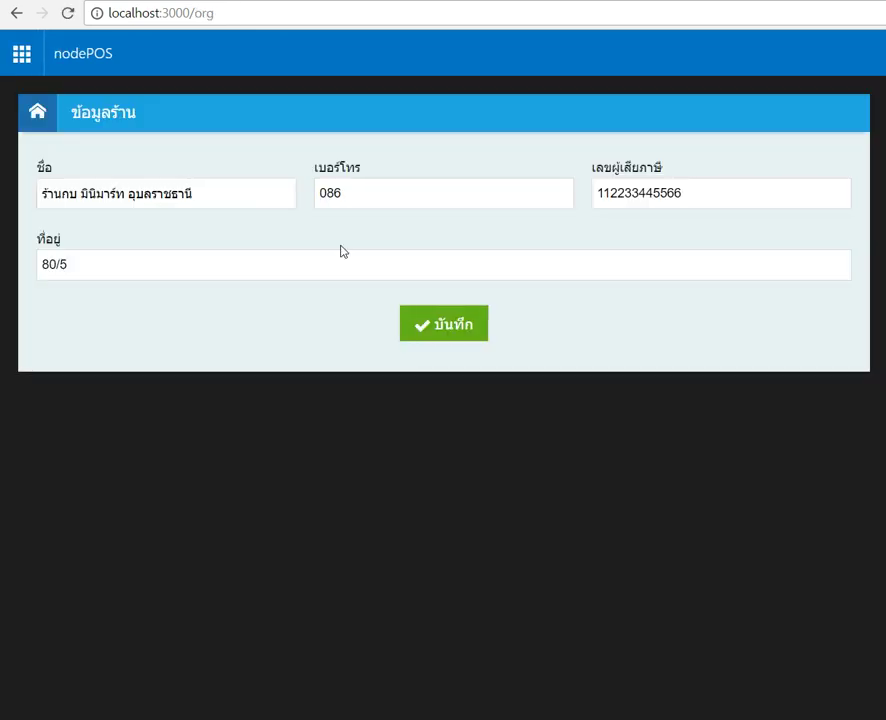
pyautogui.click(196, 193)
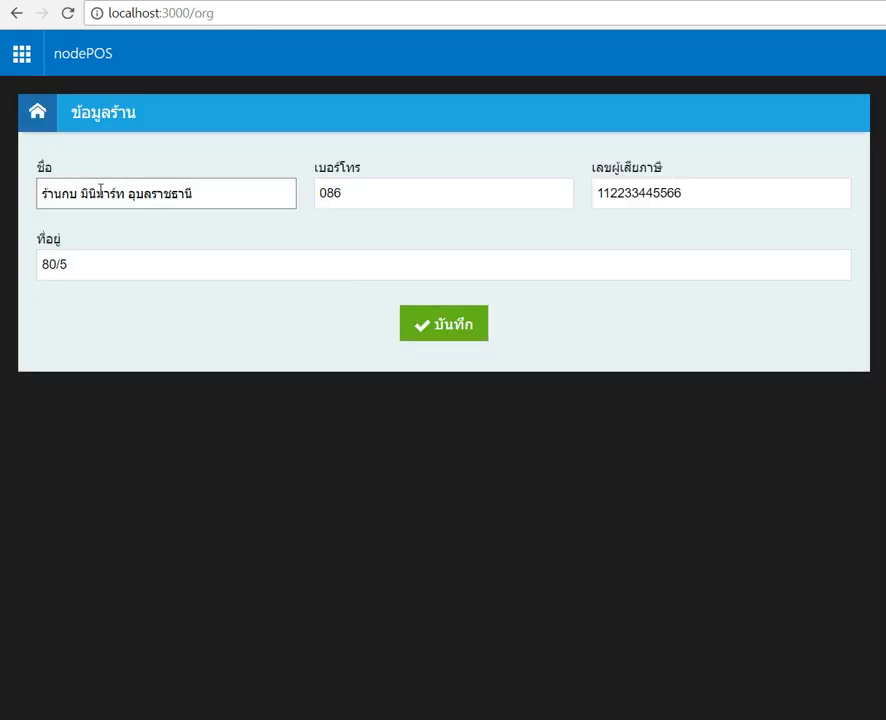
# View the product list (สินค้า) and open a blank form for adding a product
pyautogui.click(21, 53)
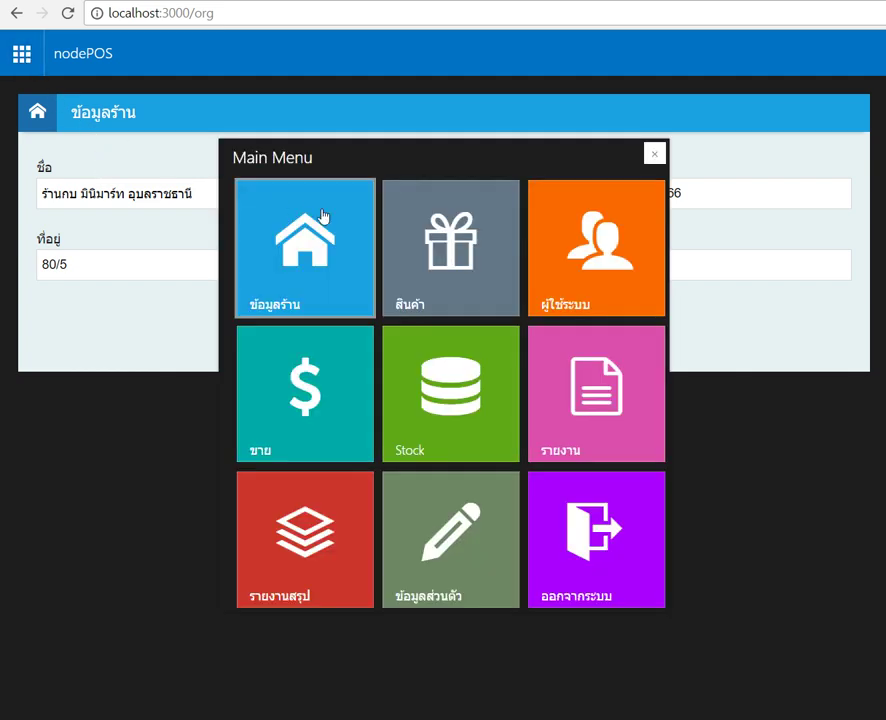
pyautogui.click(450, 250)
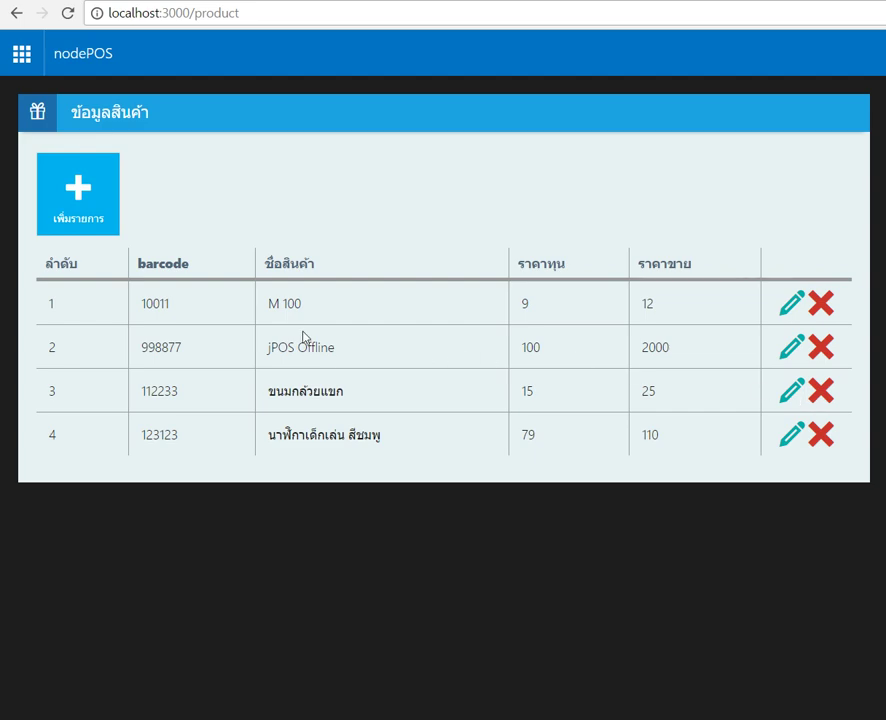
pyautogui.click(80, 195)
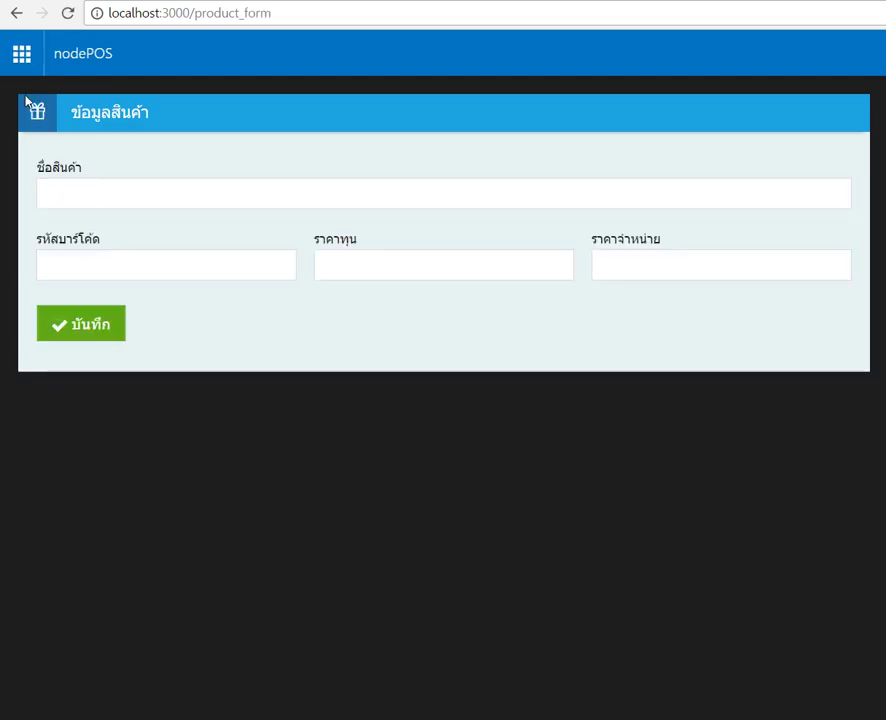
# Open a blank new-user form from the system users (ผู้ใช้ระบบ) page and try the Admin level switch on and off
pyautogui.click(22, 58)
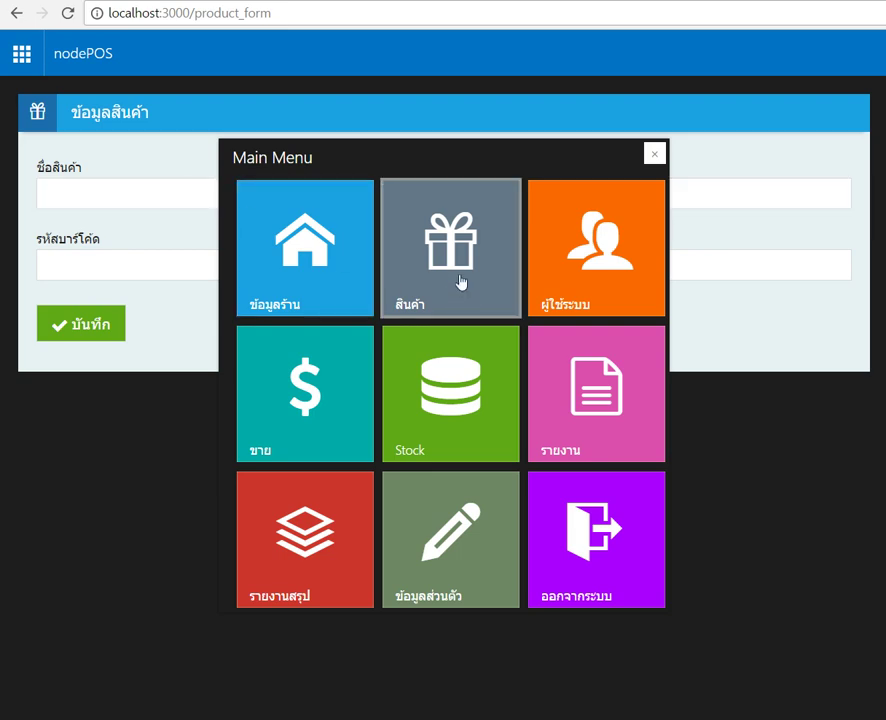
pyautogui.click(603, 256)
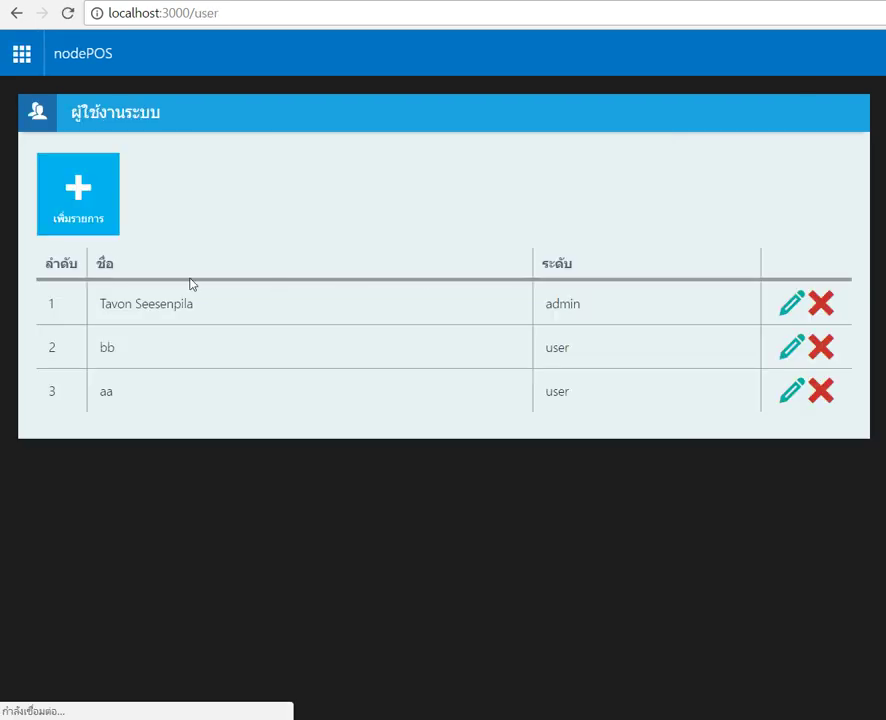
pyautogui.click(99, 211)
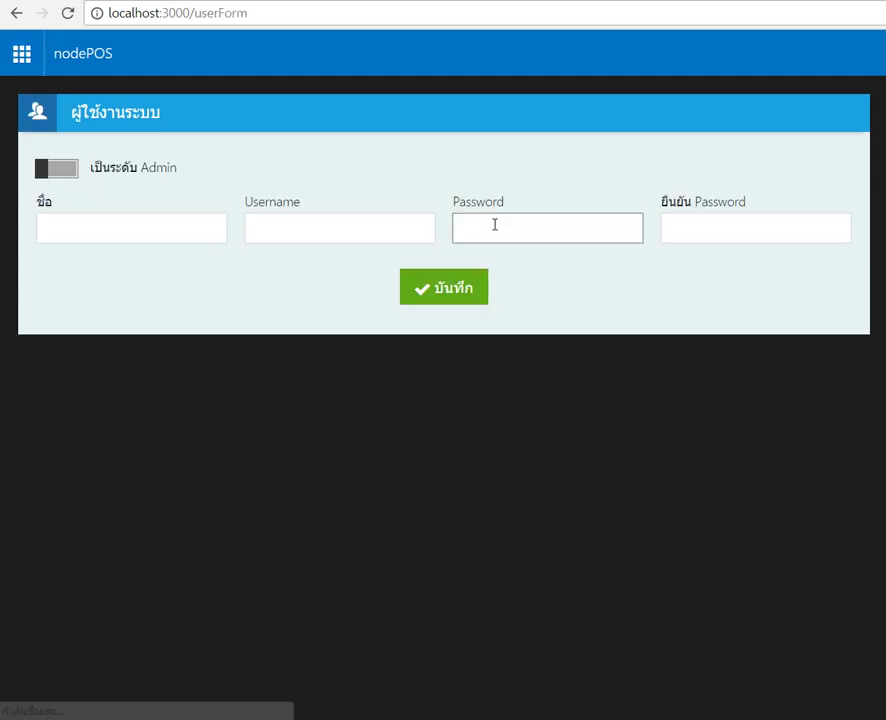
pyautogui.click(64, 172)
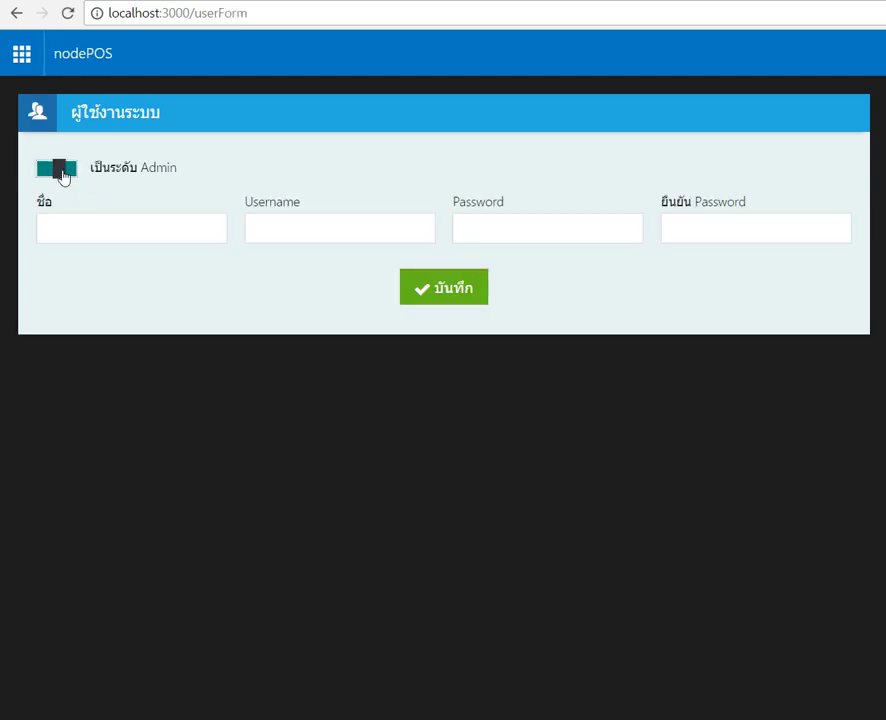
pyautogui.click(62, 174)
pyautogui.click(60, 174)
pyautogui.click(61, 174)
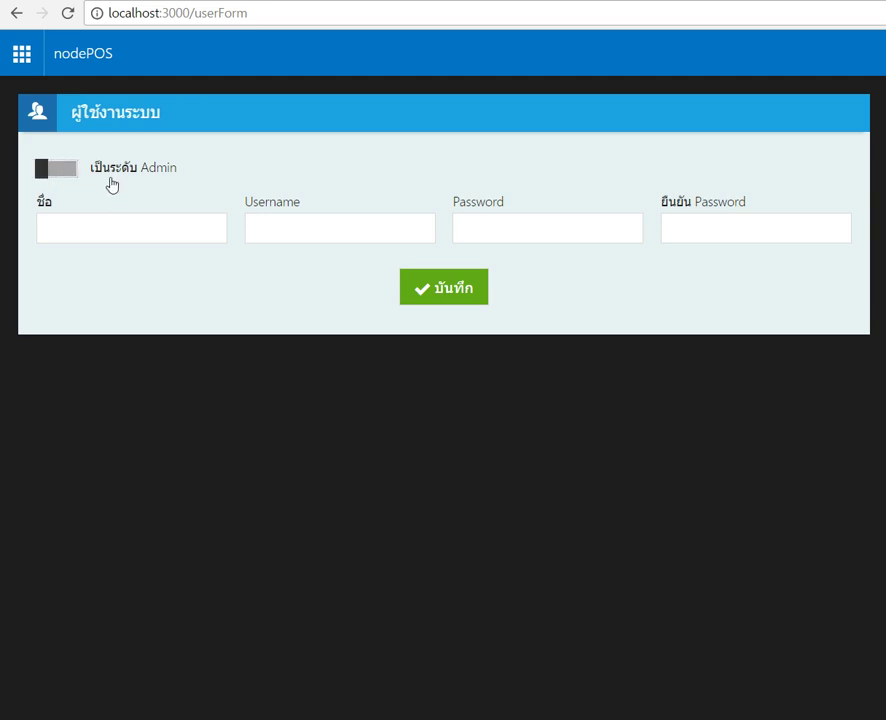
# Open the sales (ขาย) page and add the product with barcode 10011 to the bill
pyautogui.click(27, 57)
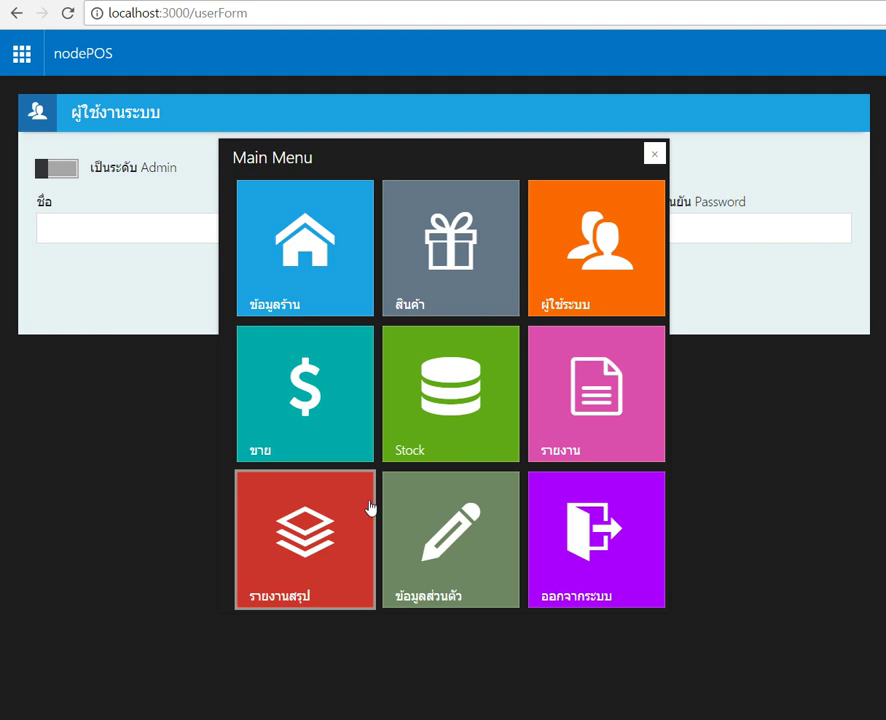
pyautogui.click(307, 391)
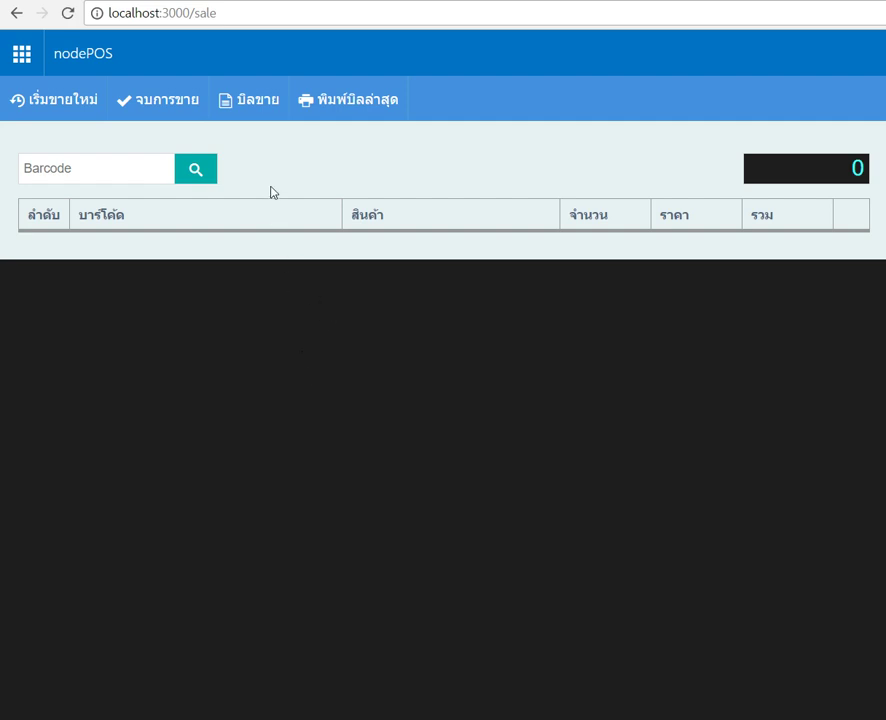
pyautogui.click(120, 170)
pyautogui.write('10011')
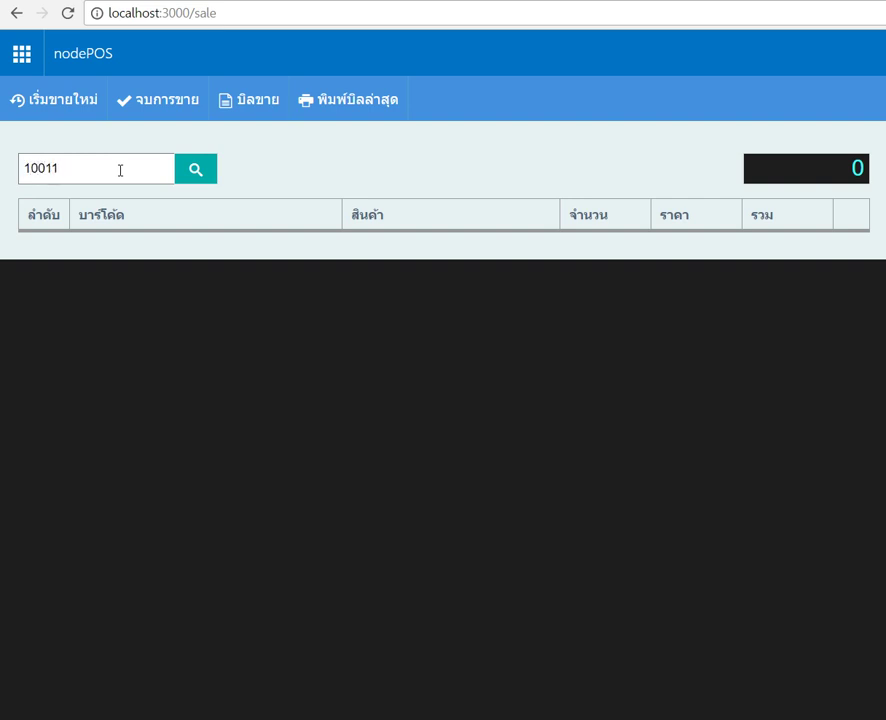
pyautogui.press('Return')
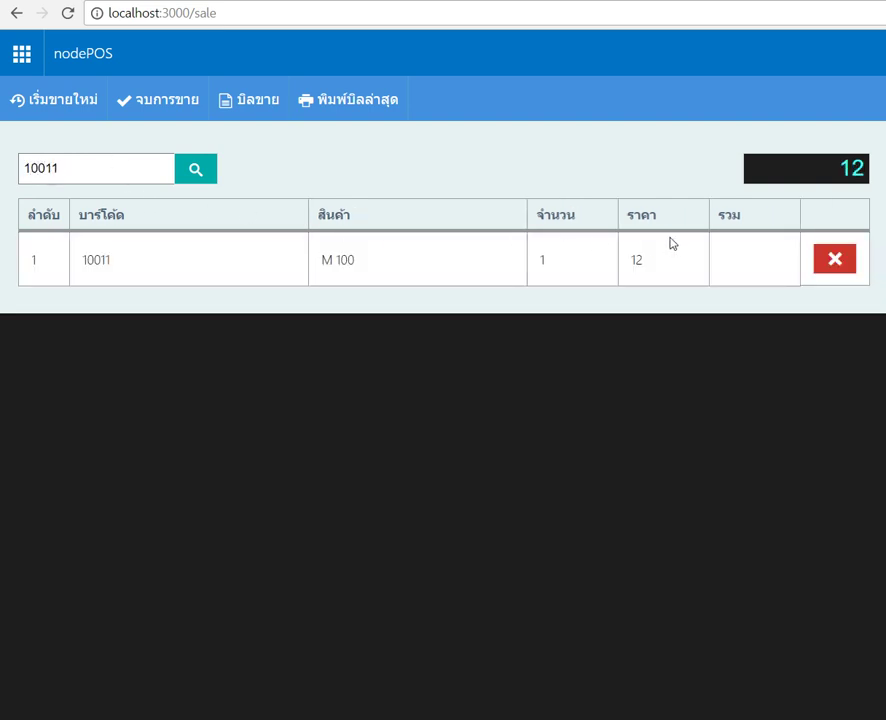
# Remove the M 100 line from the bill and add M 100 again from the product list
pyautogui.click(823, 261)
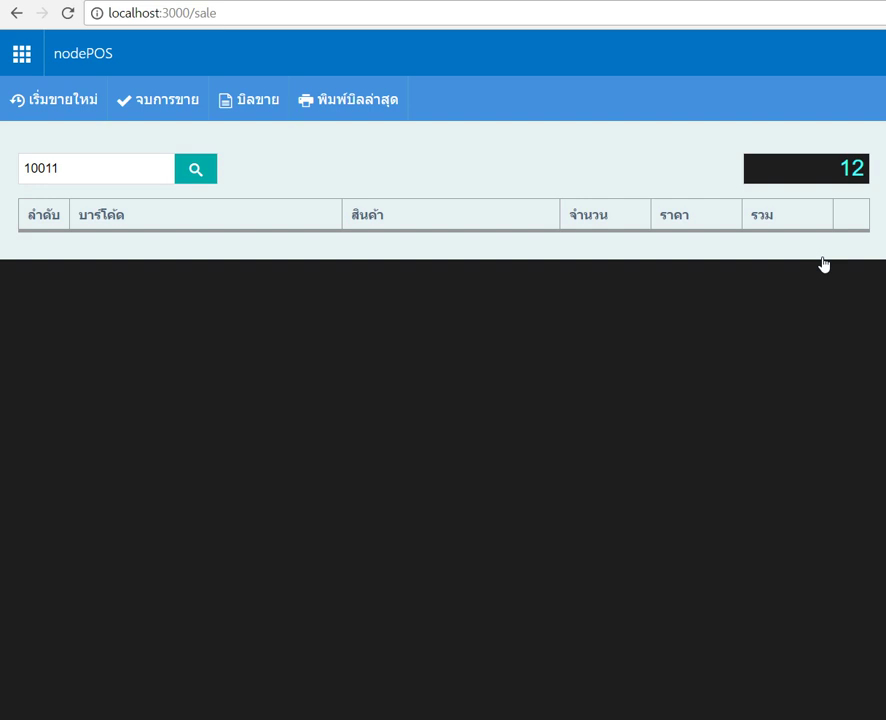
pyautogui.click(200, 174)
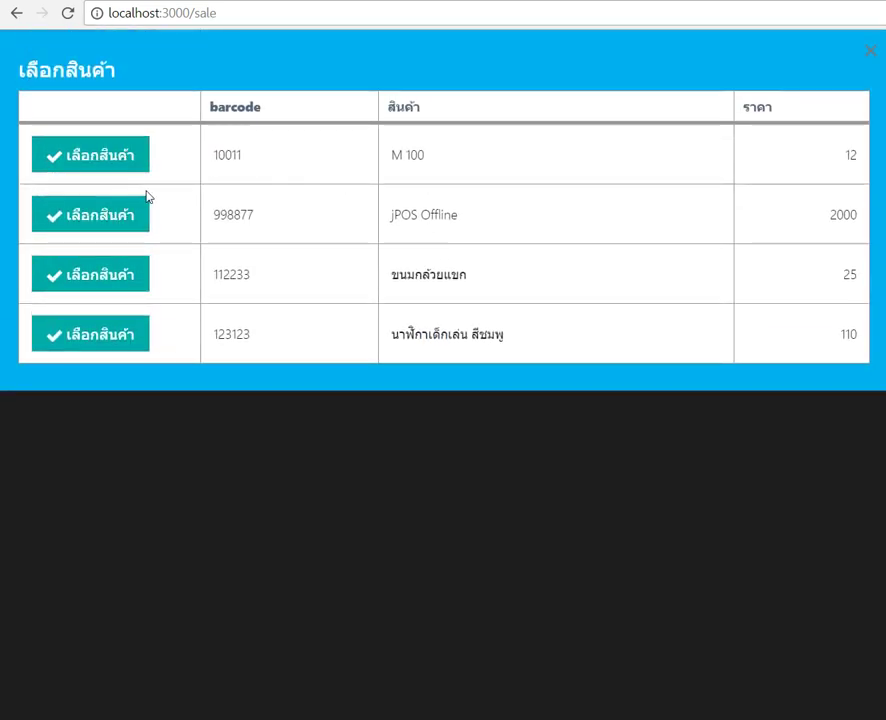
pyautogui.click(112, 158)
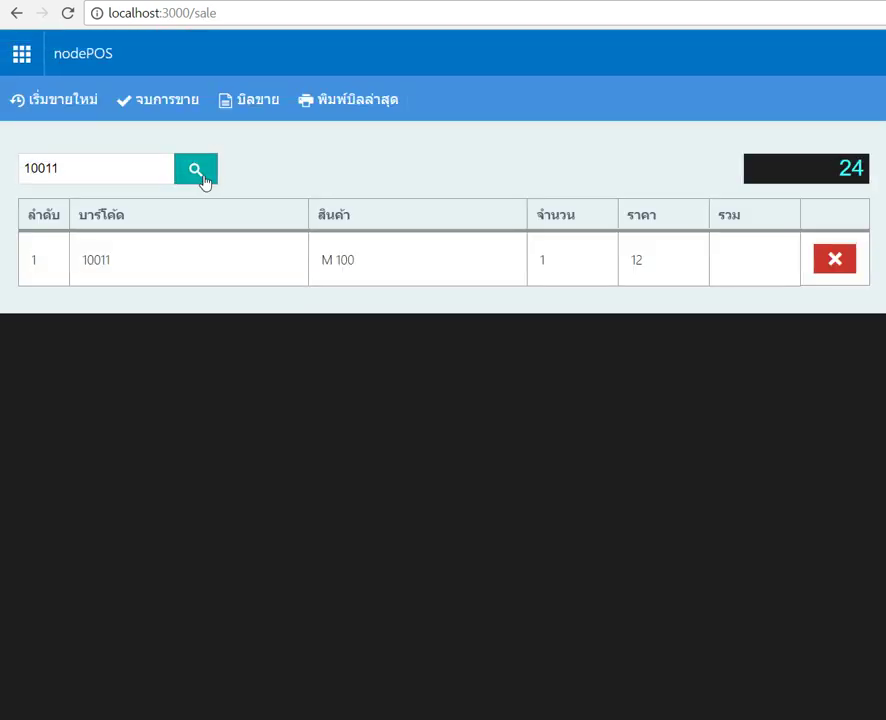
# Add jPOS Offline and one more M 100 to the bill from the product list
pyautogui.click(206, 180)
pyautogui.click(135, 219)
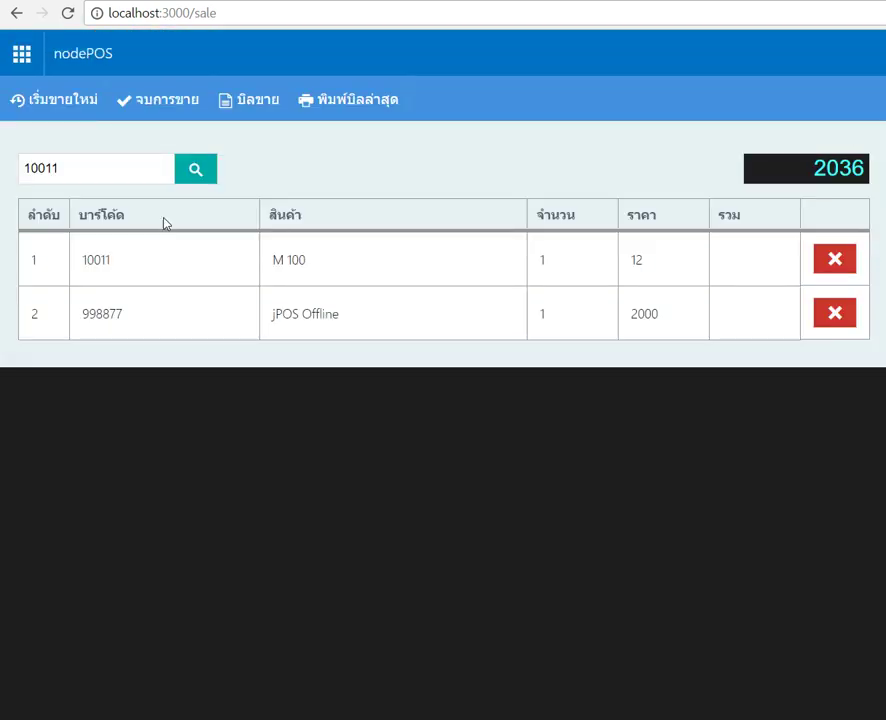
pyautogui.click(195, 178)
pyautogui.click(127, 165)
# End the sale (จบการขาย) with 5000 as the money received and no discount
pyautogui.click(167, 109)
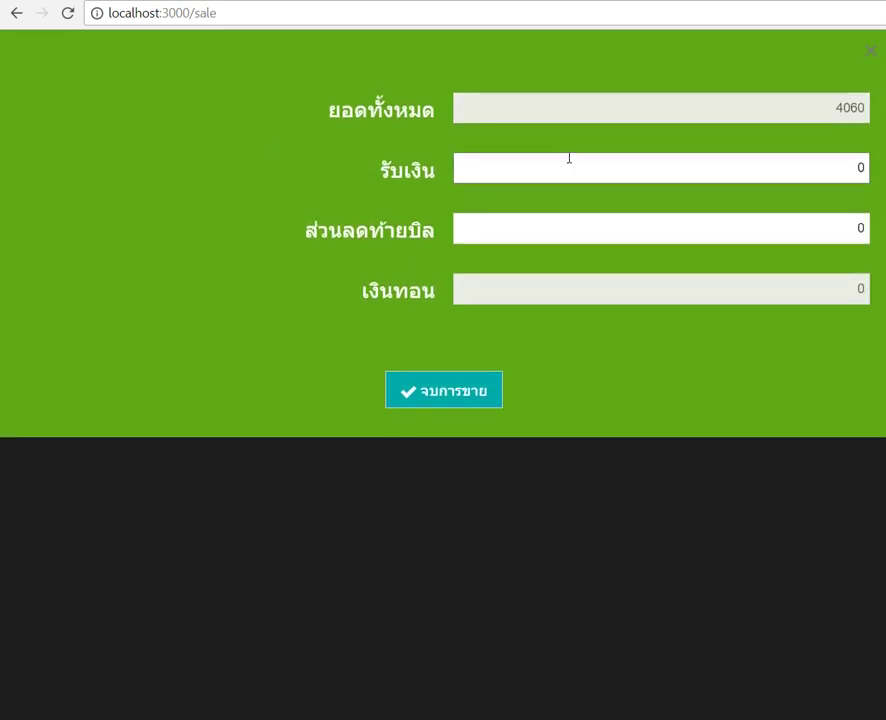
pyautogui.click(737, 165)
pyautogui.write('5000')
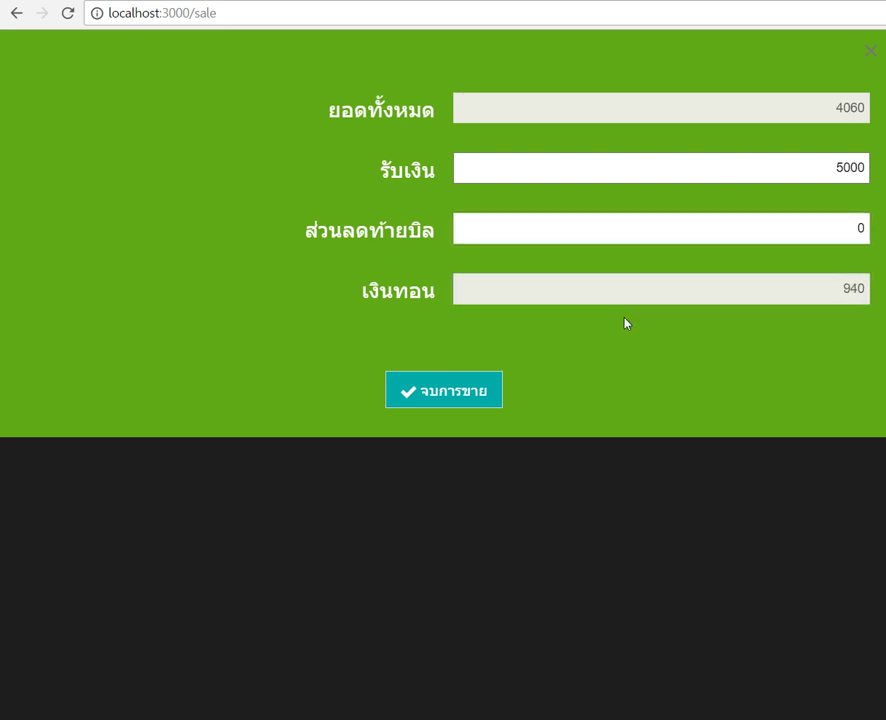
pyautogui.click(466, 392)
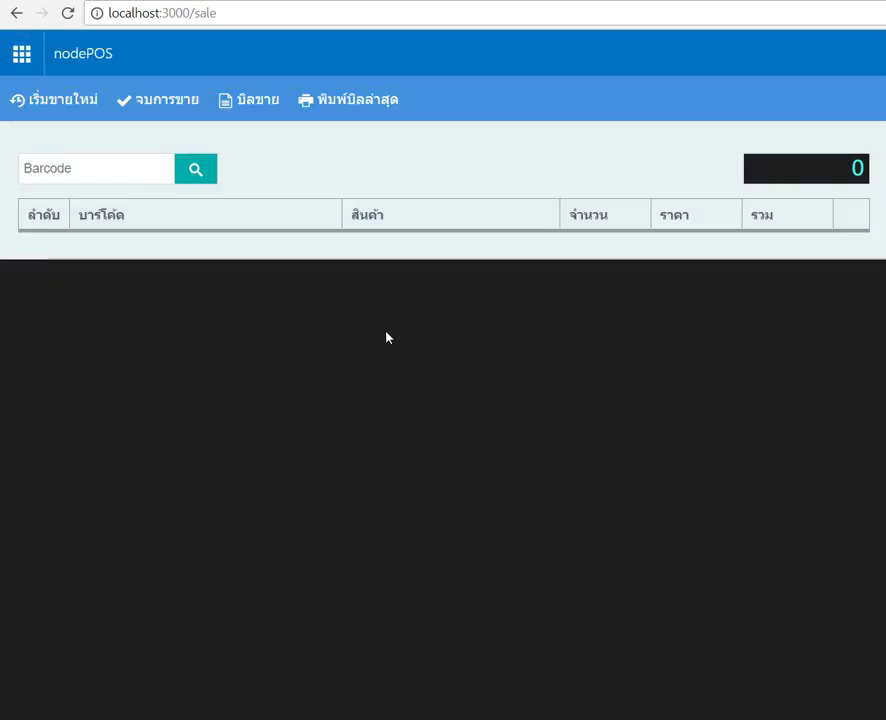
# Preview the printout of the most recent bill from the completed bills list (บิลขาย), cancel printing and close the list
pyautogui.click(256, 104)
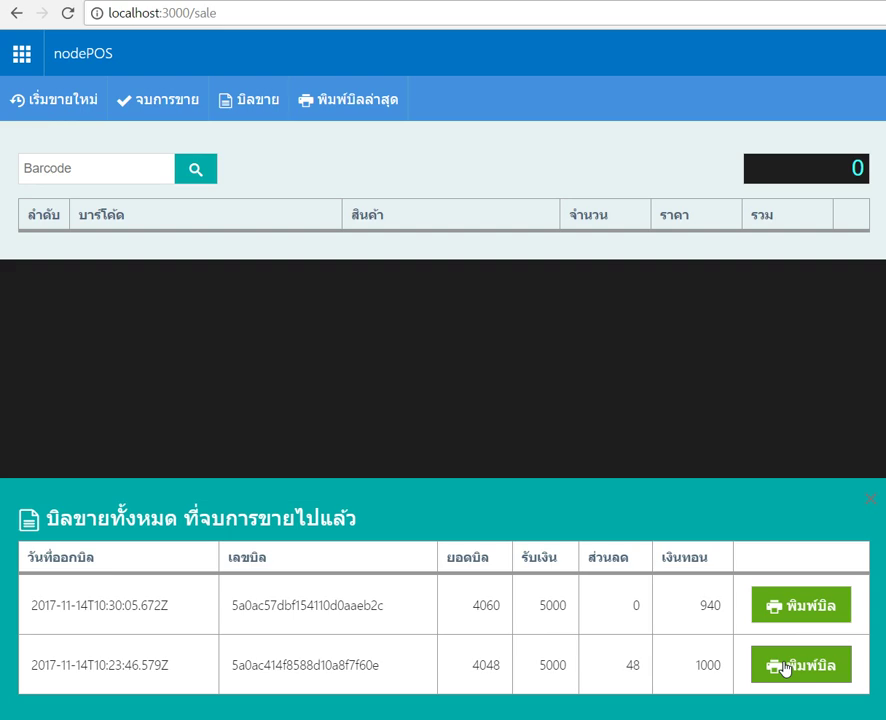
pyautogui.click(794, 612)
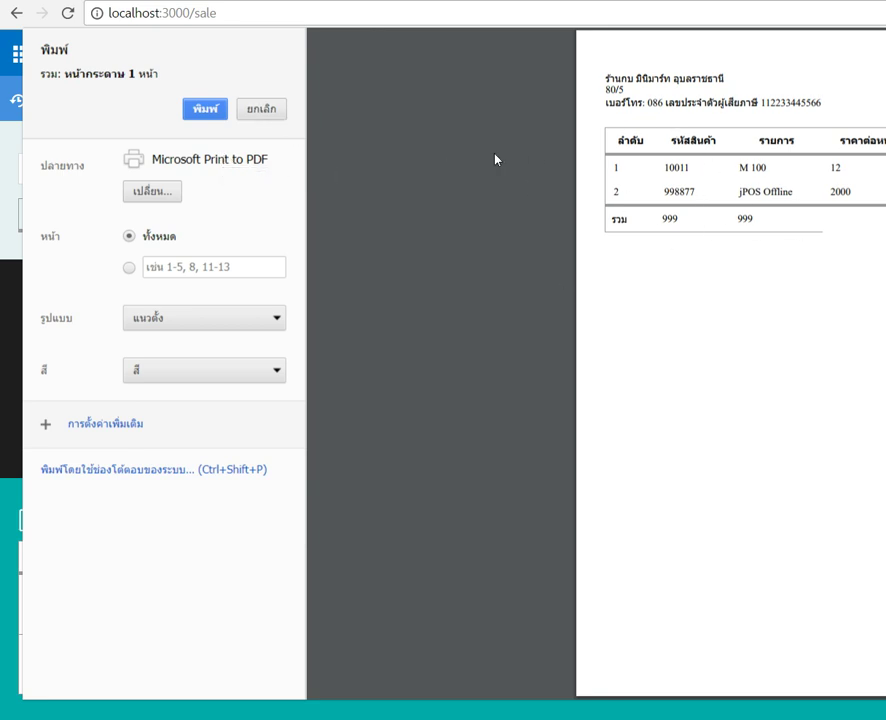
pyautogui.click(262, 114)
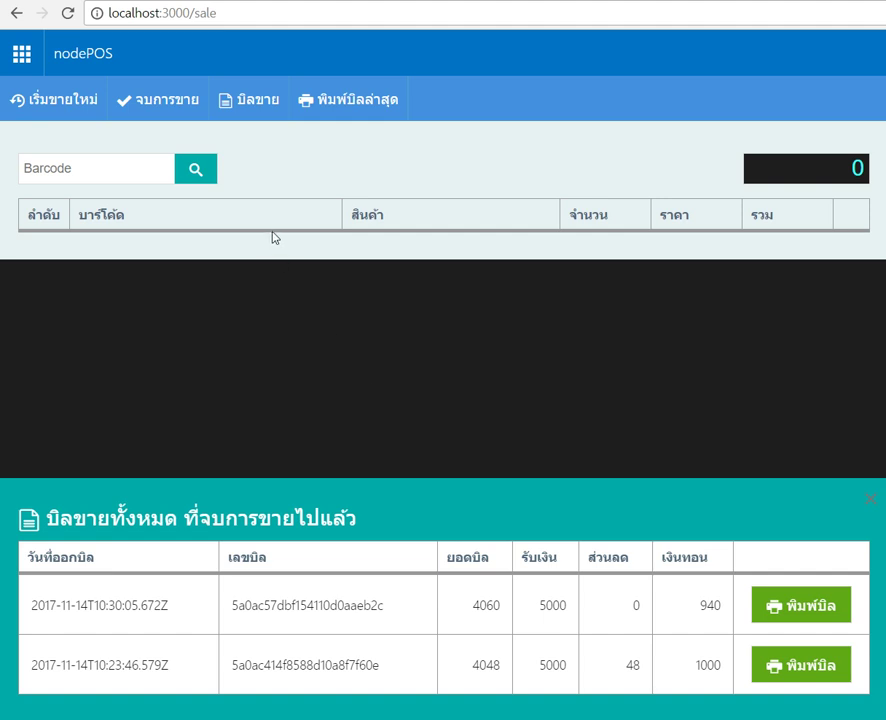
pyautogui.click(867, 502)
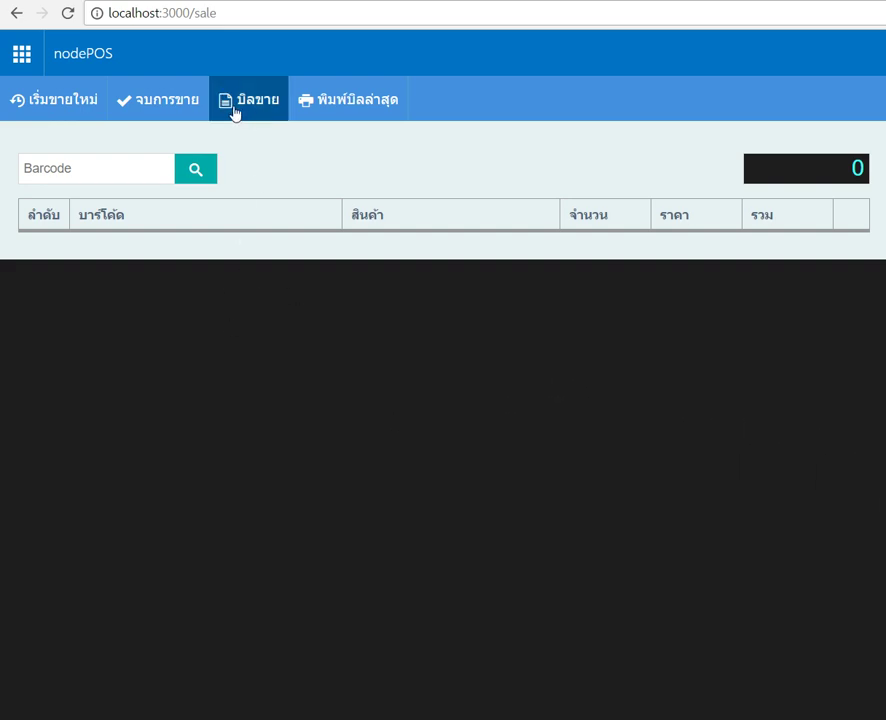
# Show the product picker and the completed bills list, separately and together, and close both
pyautogui.click(195, 170)
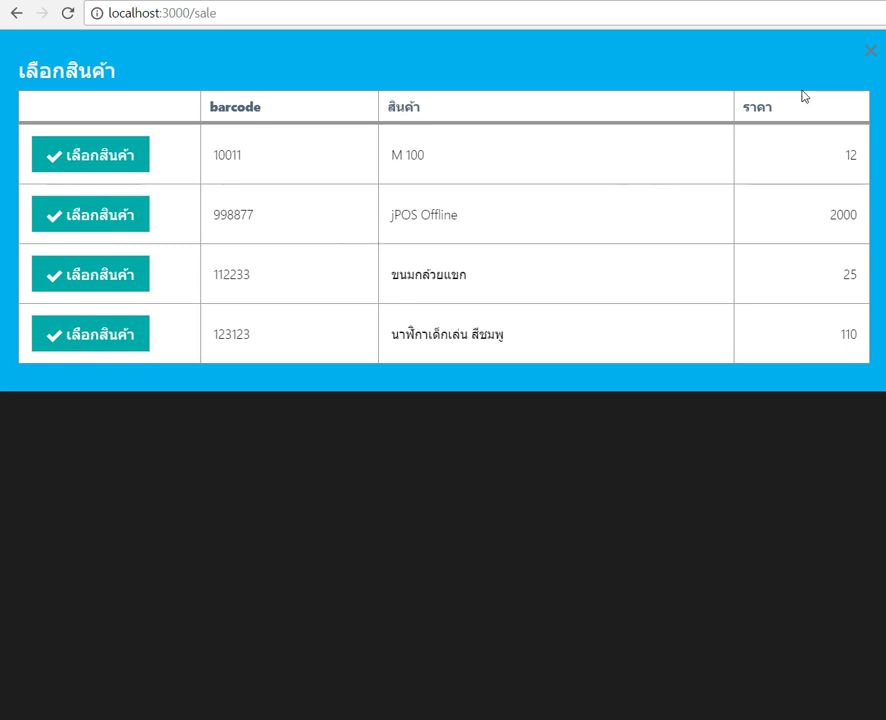
pyautogui.click(870, 51)
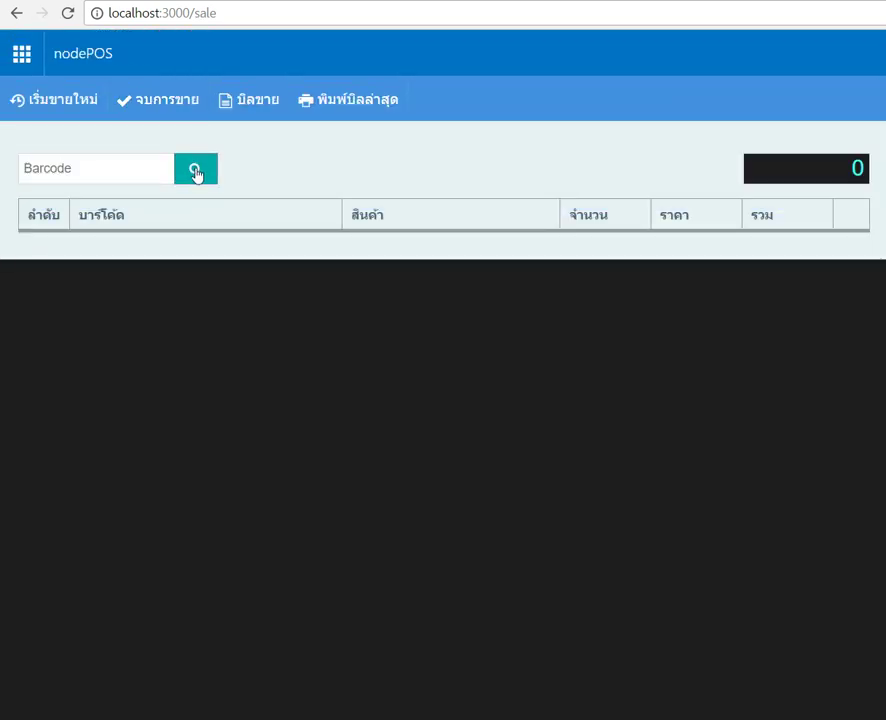
pyautogui.click(242, 108)
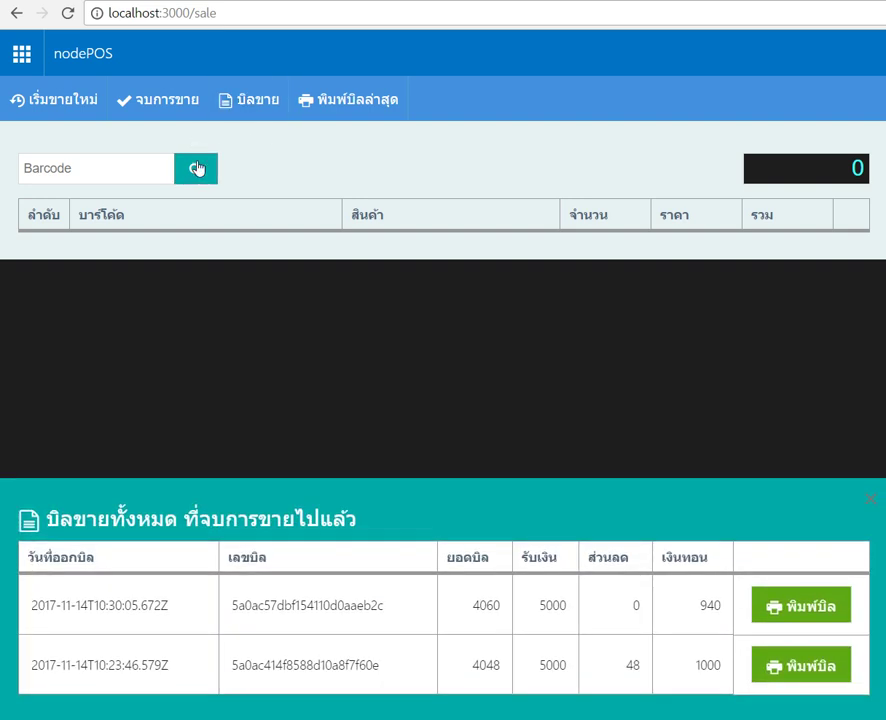
pyautogui.click(197, 169)
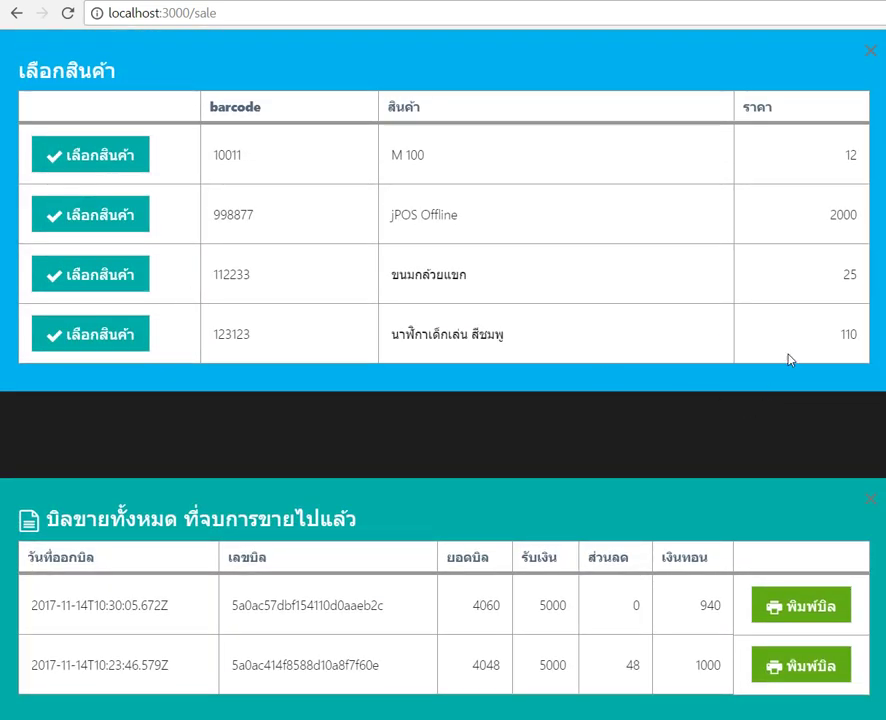
pyautogui.click(868, 53)
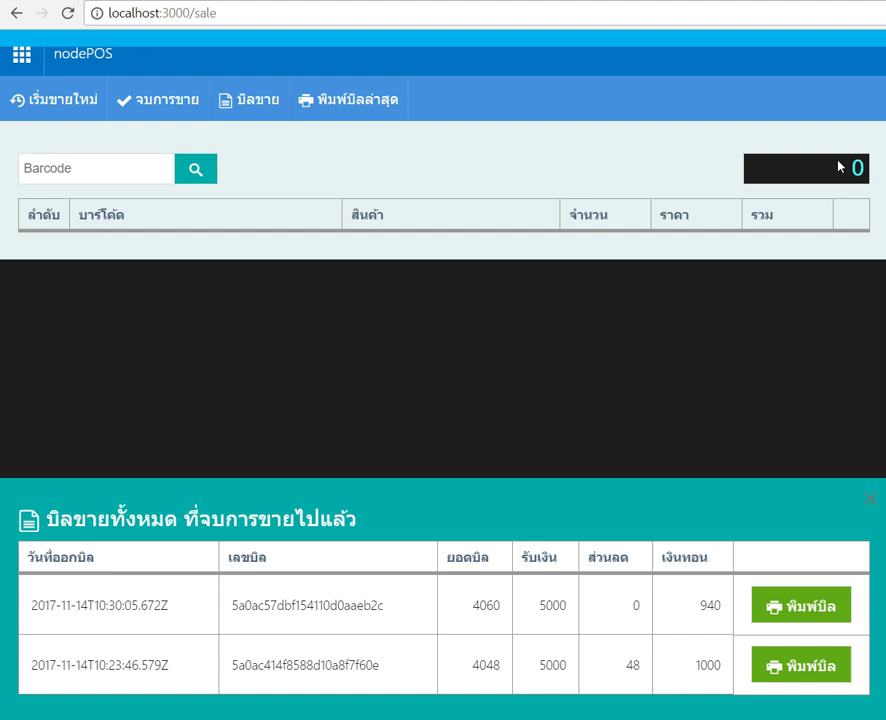
pyautogui.click(871, 498)
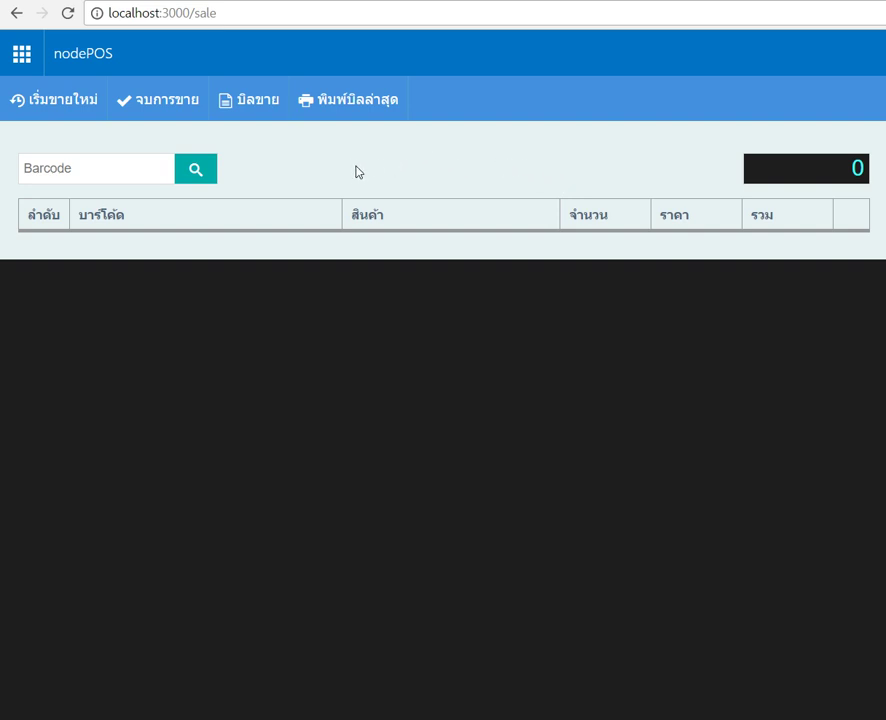
pyautogui.click(22, 54)
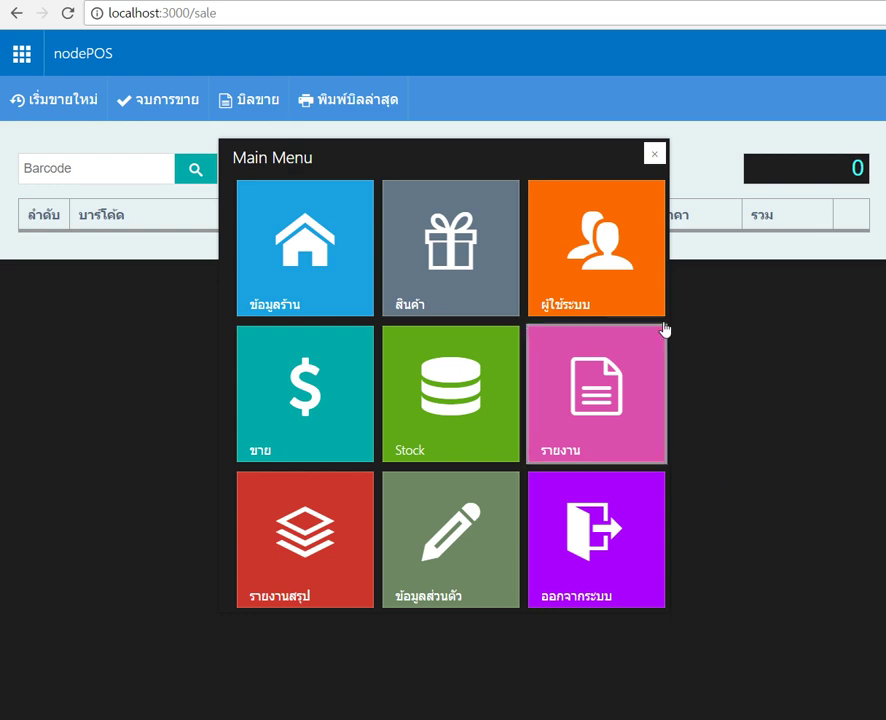
pyautogui.click(654, 155)
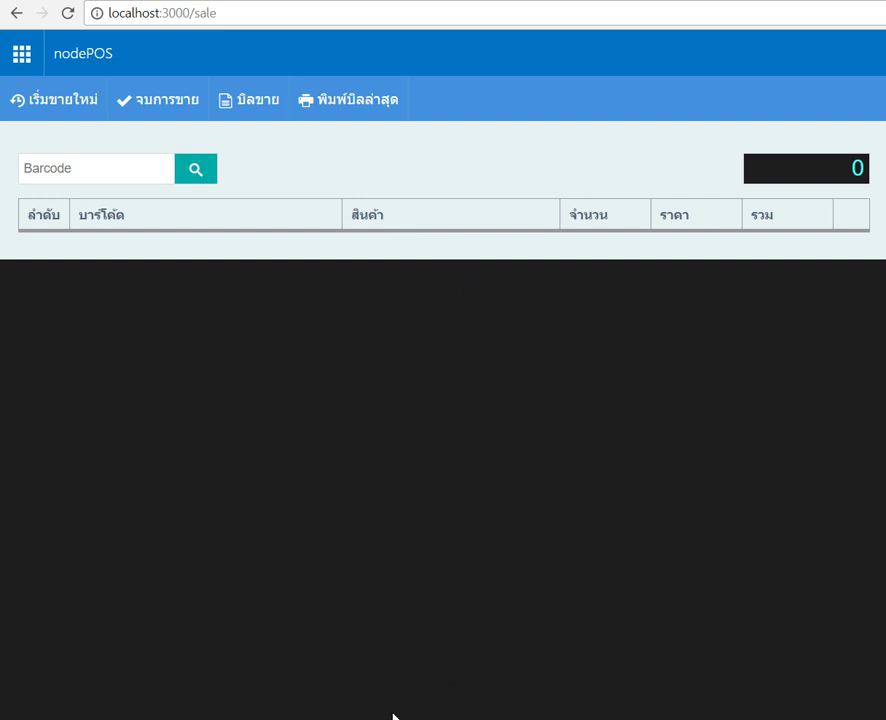
pyautogui.moveTo(337, 719)
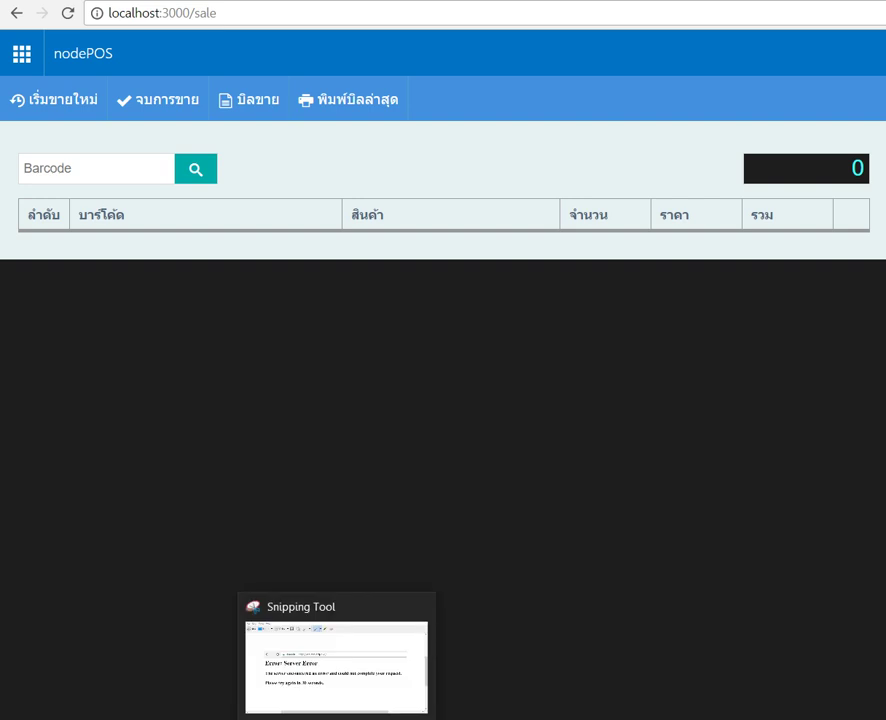